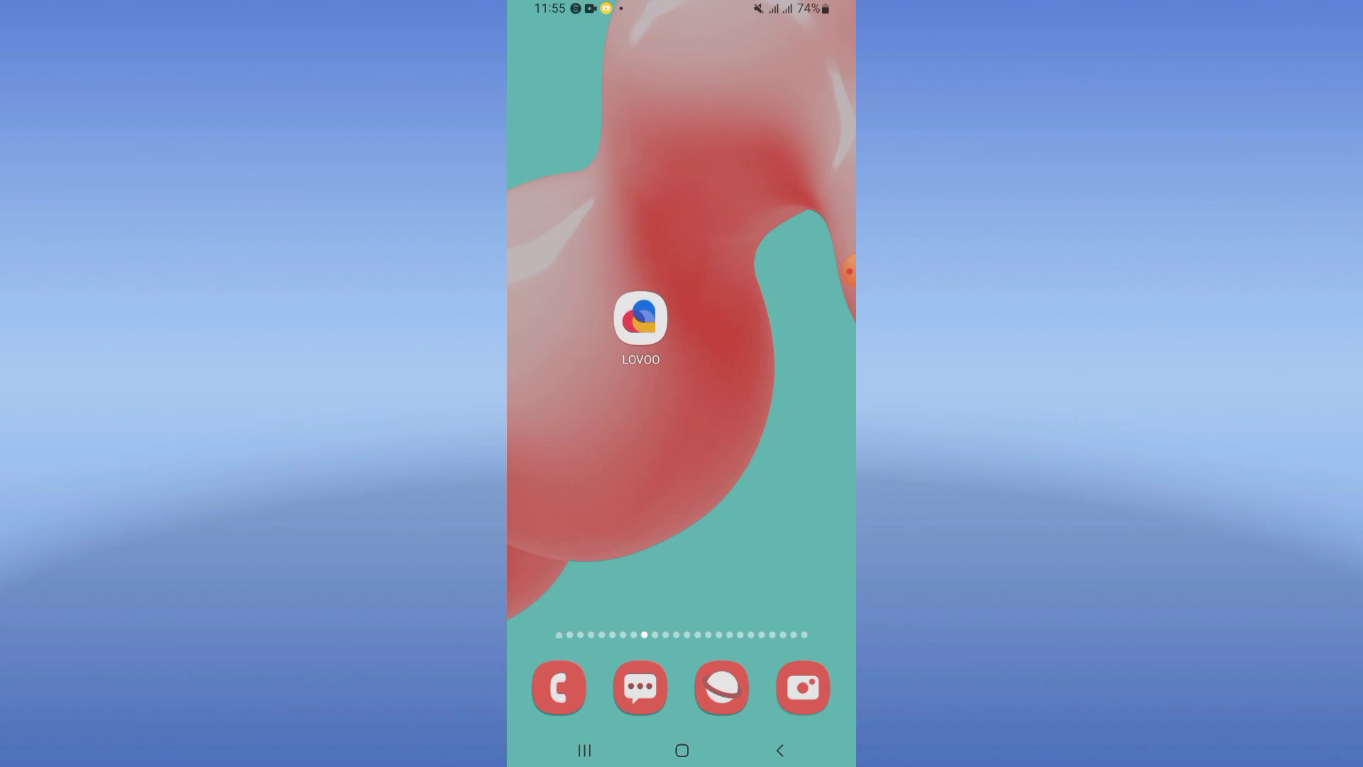
From the home screen app drawer, open Settings and its Apps list.
{"action": "mouse_move", "coordinate": [849, 271]}
{"action": "left_mouse_down"}
{"action": "mouse_move", "coordinate": [834, 349]}
{"action": "mouse_move", "coordinate": [677, 254]}
{"action": "mouse_move", "coordinate": [528, 344]}
{"action": "left_mouse_up"}
{"action": "left_click_drag", "start_coordinate": [681, 511], "coordinate": [682, 213]}
{"action": "mouse_move", "coordinate": [526, 344]}
{"action": "left_mouse_down"}
{"action": "mouse_move", "coordinate": [579, 421]}
{"action": "mouse_move", "coordinate": [648, 394]}
{"action": "mouse_move", "coordinate": [675, 466]}
{"action": "left_mouse_up"}
{"action": "left_click", "coordinate": [640, 423]}
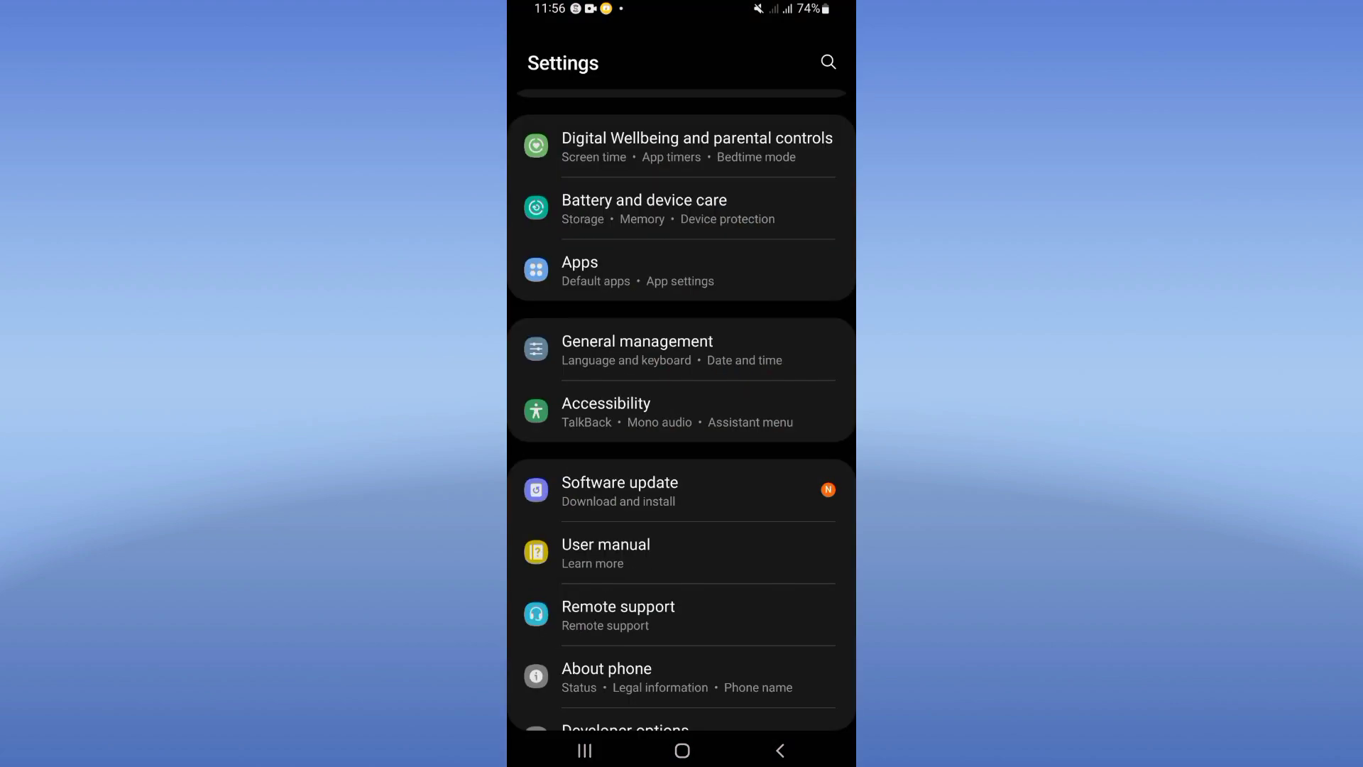
{"action": "left_click", "coordinate": [682, 270]}
Search for 'lovoo' and open LOVOO's Storage page (3.29 MB data, 135 kB cache).
{"action": "left_click", "coordinate": [792, 61]}
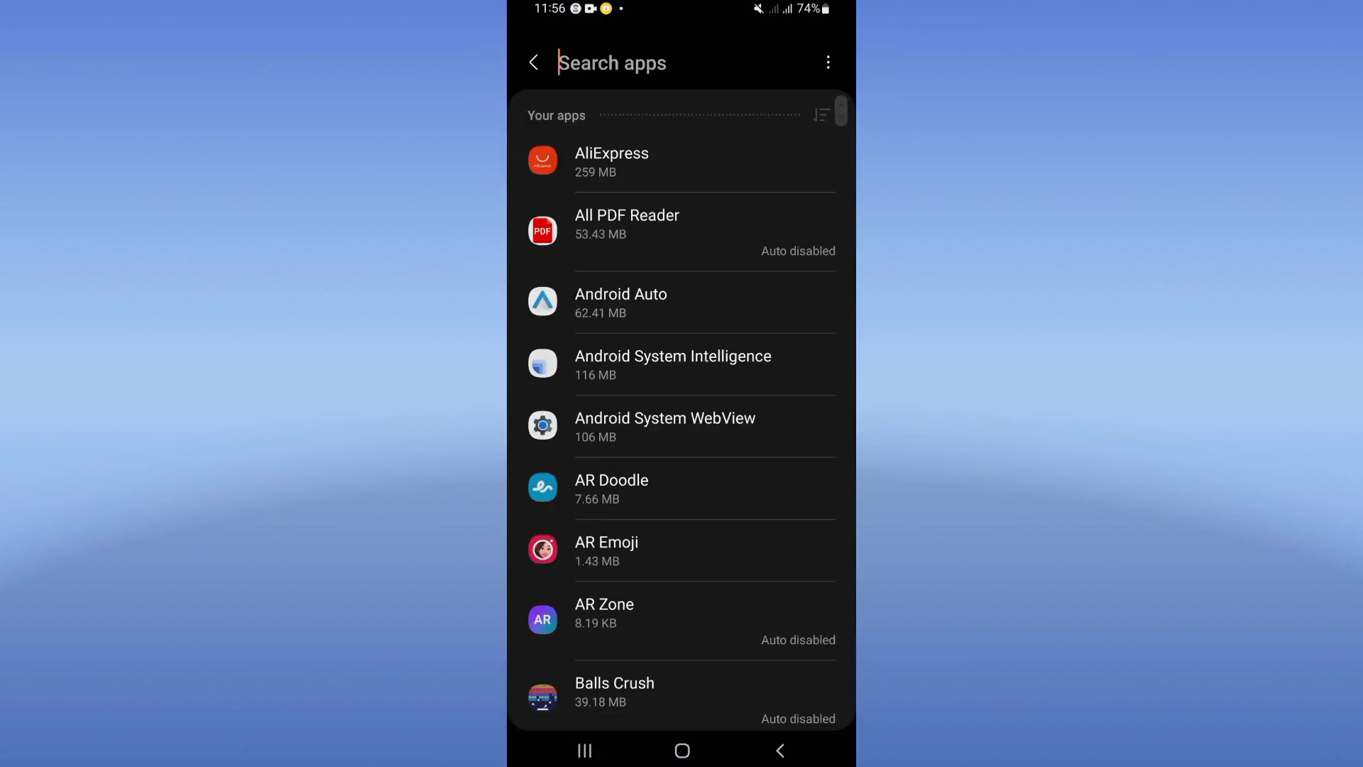
{"action": "type", "text": "lovoo"}
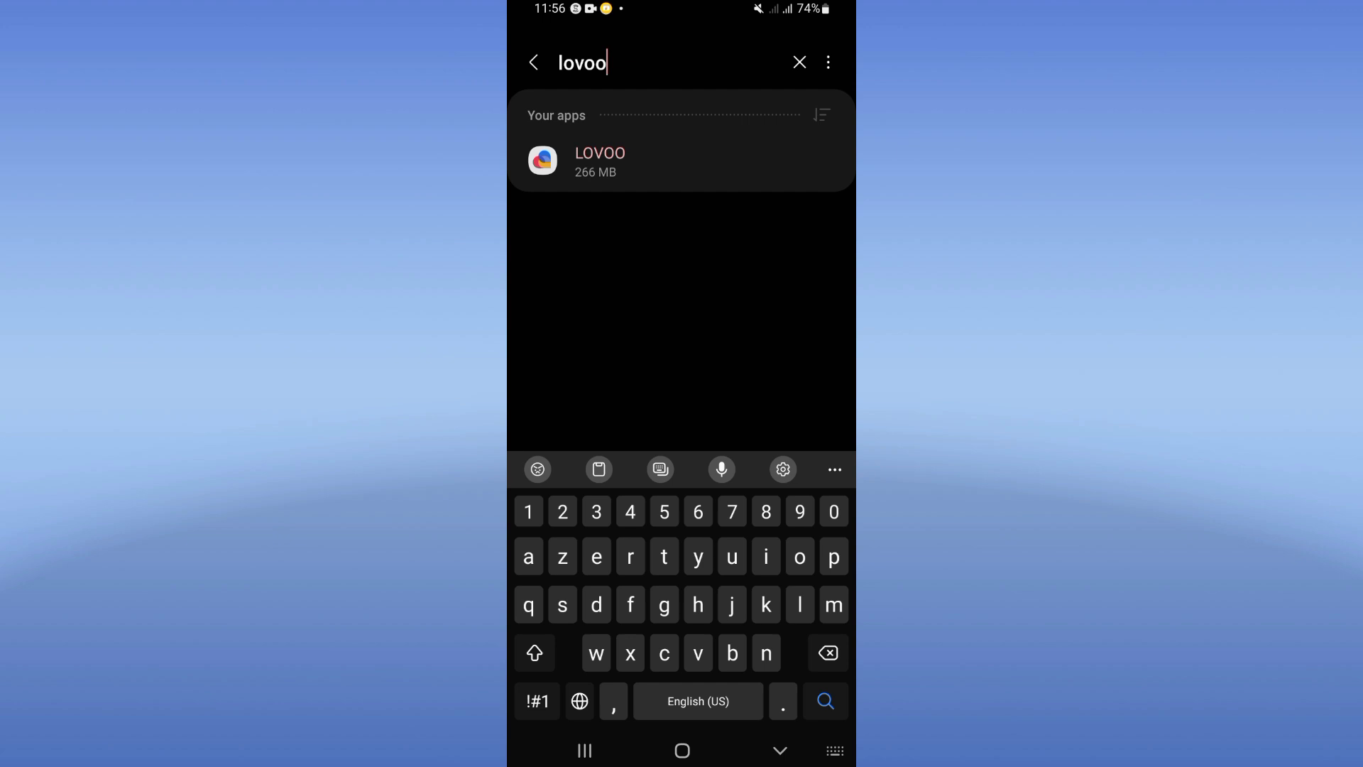
{"action": "left_click", "coordinate": [600, 161]}
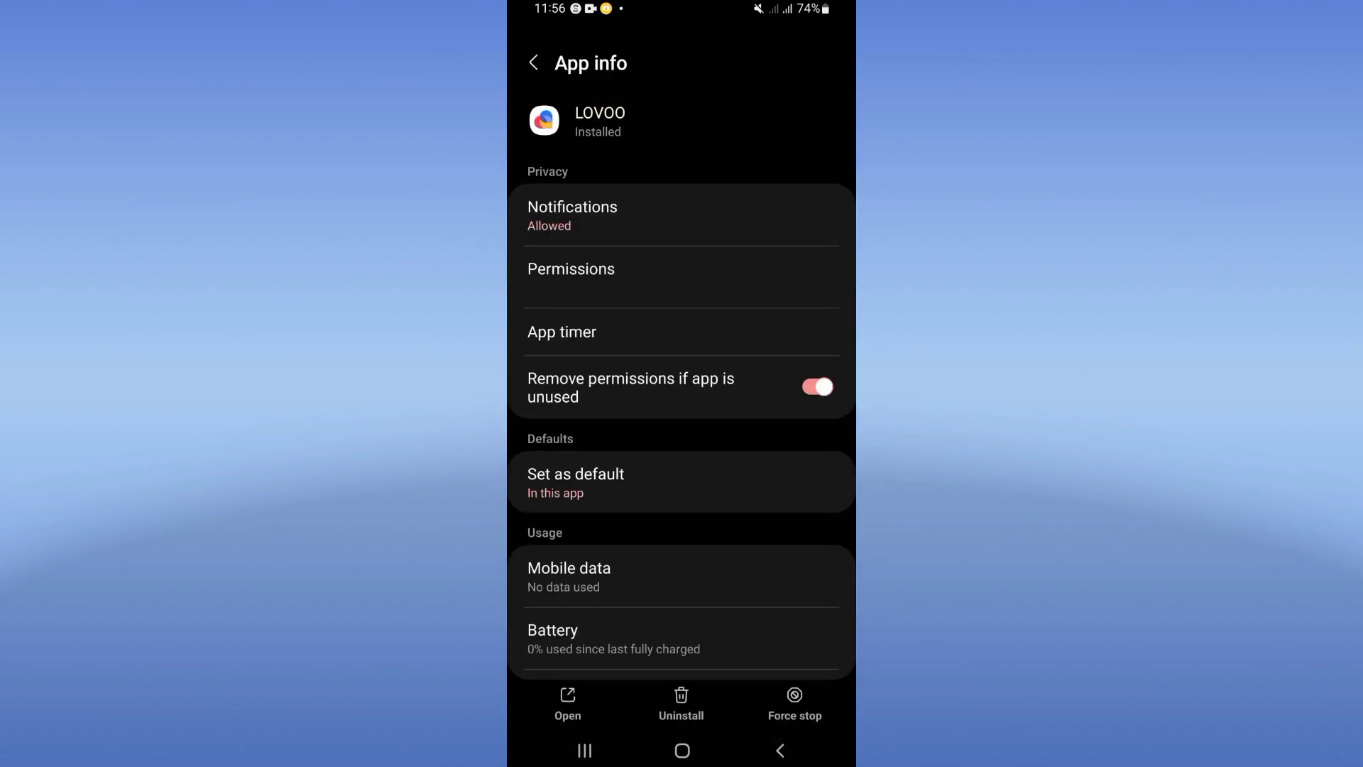
{"action": "scroll", "coordinate": [681, 427], "scroll_direction": "down", "scroll_amount": 5}
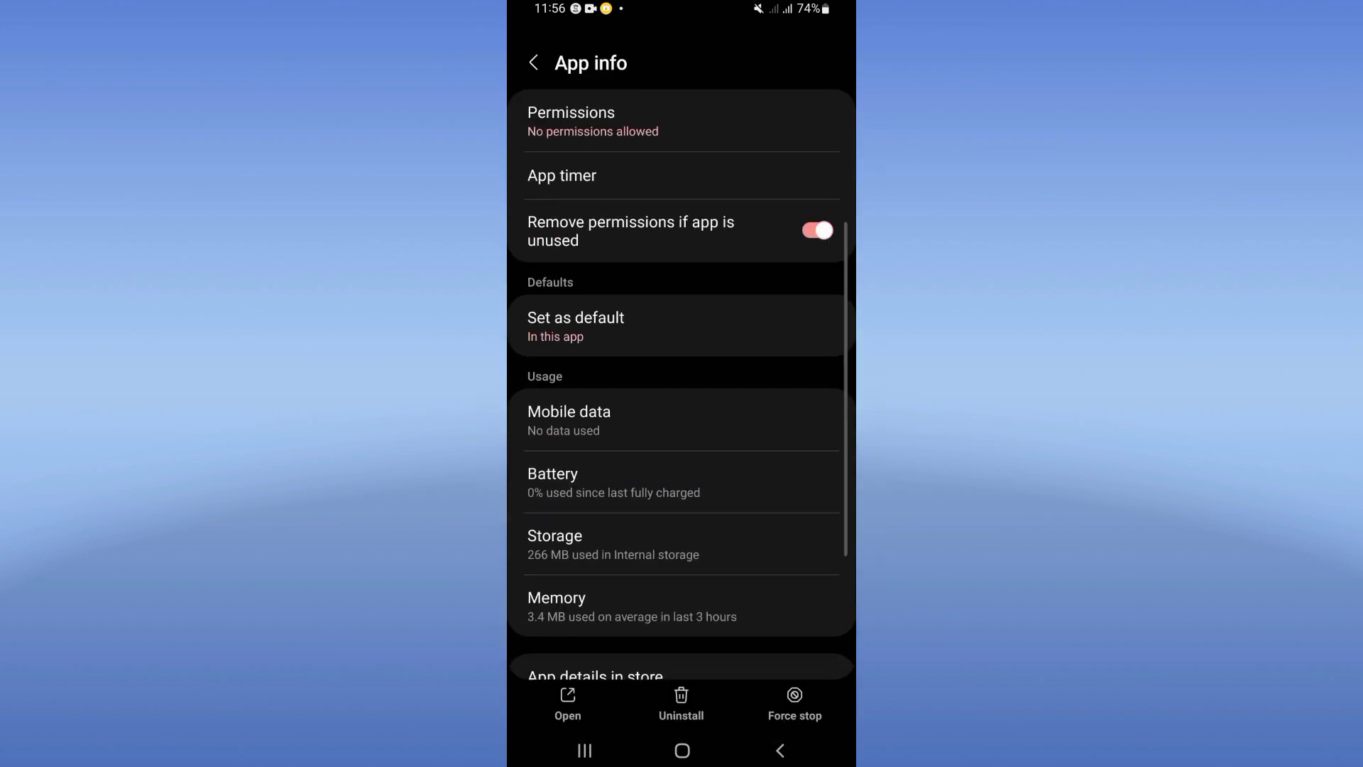
{"action": "left_click", "coordinate": [596, 440]}
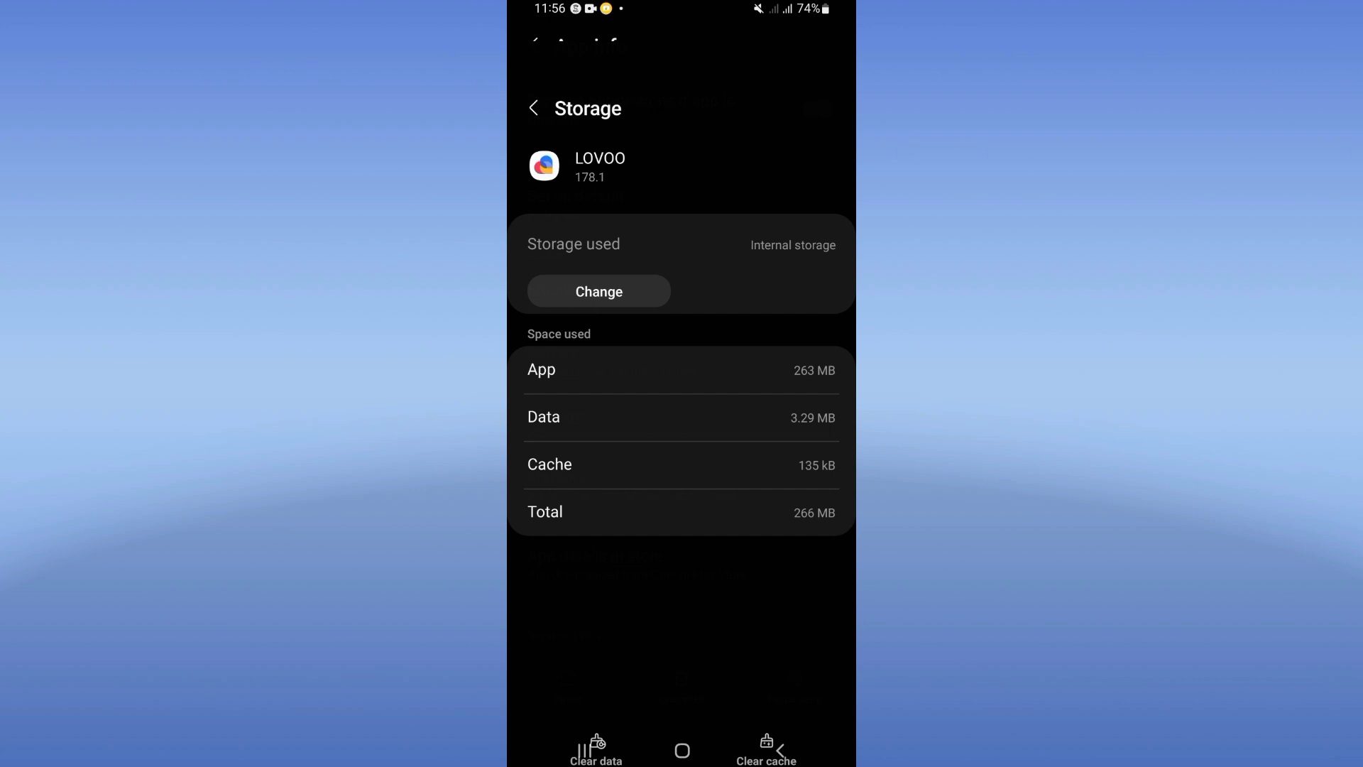
Force-stop LOVOO from its App info page, confirm, and return home.
{"action": "left_click", "coordinate": [780, 750]}
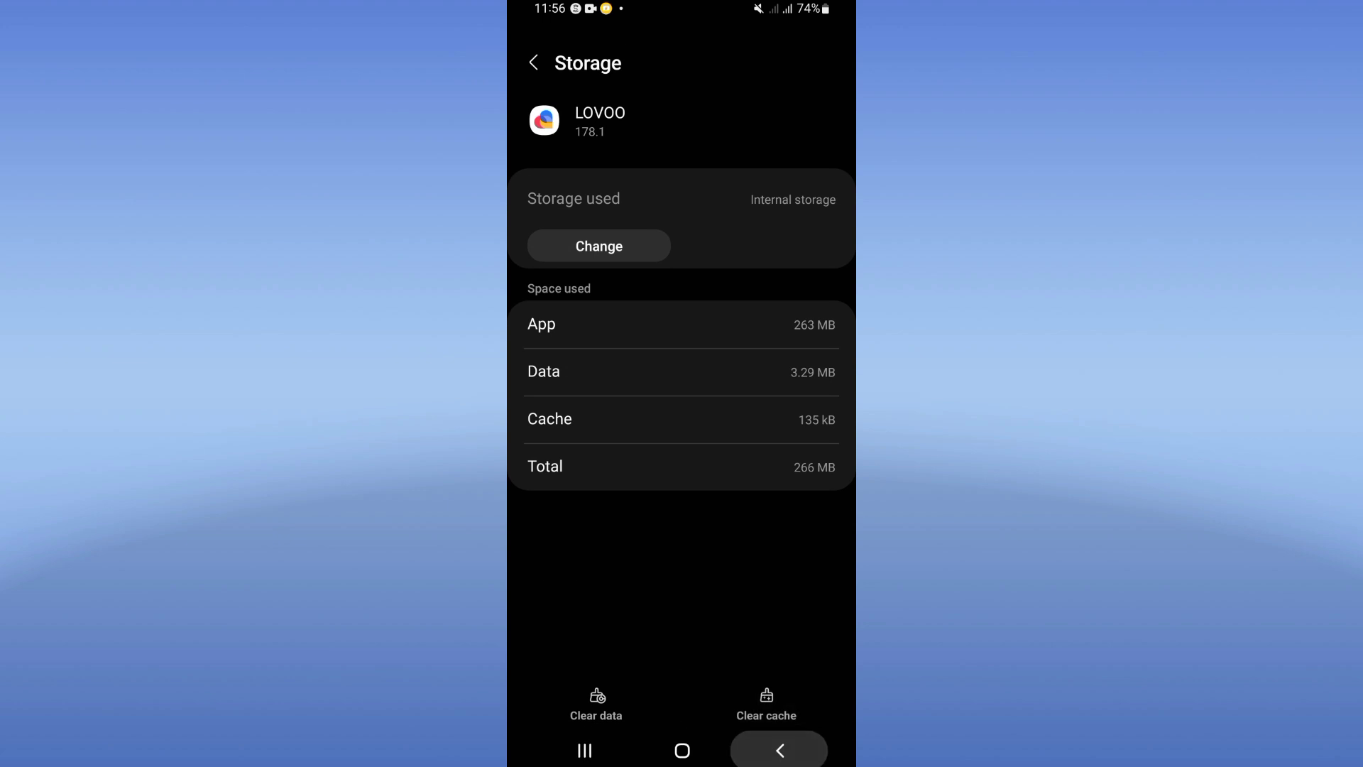
{"action": "left_click", "coordinate": [795, 703]}
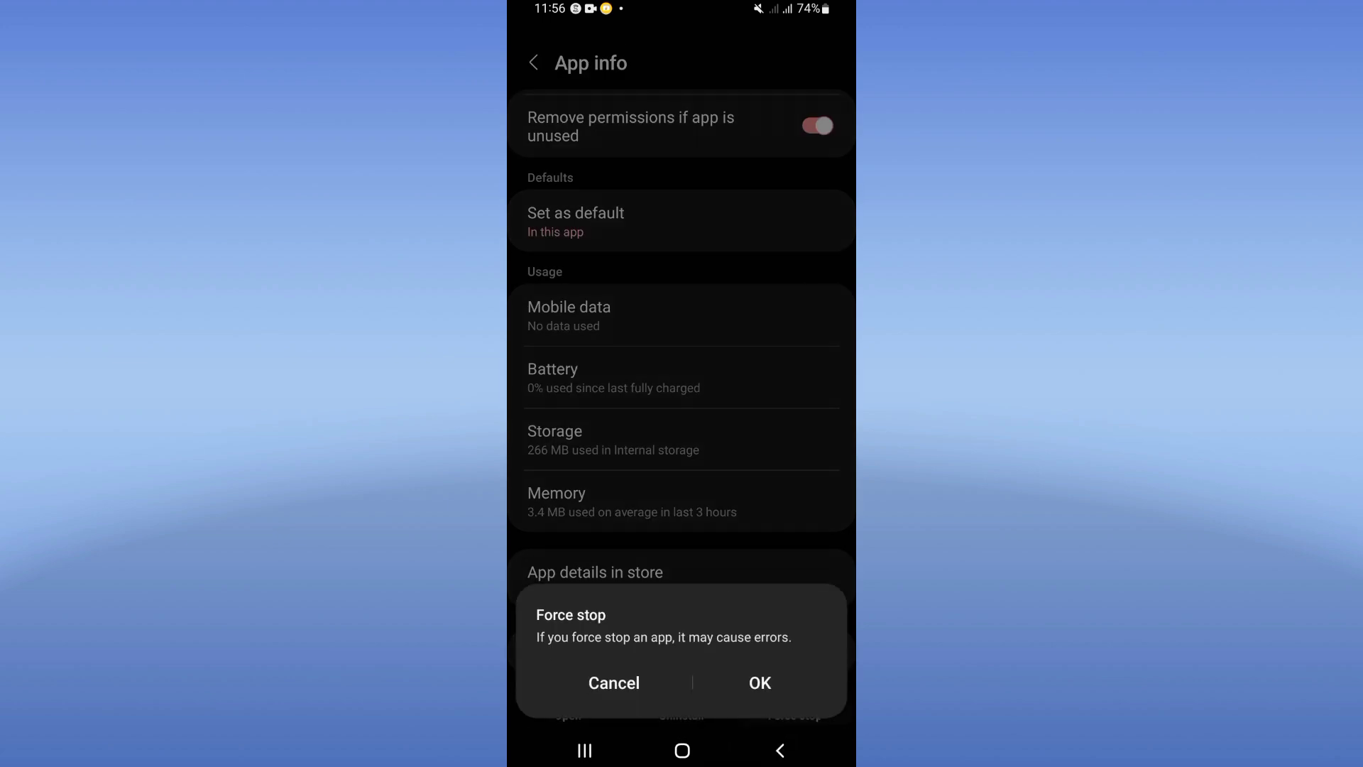
{"action": "left_click", "coordinate": [758, 682]}
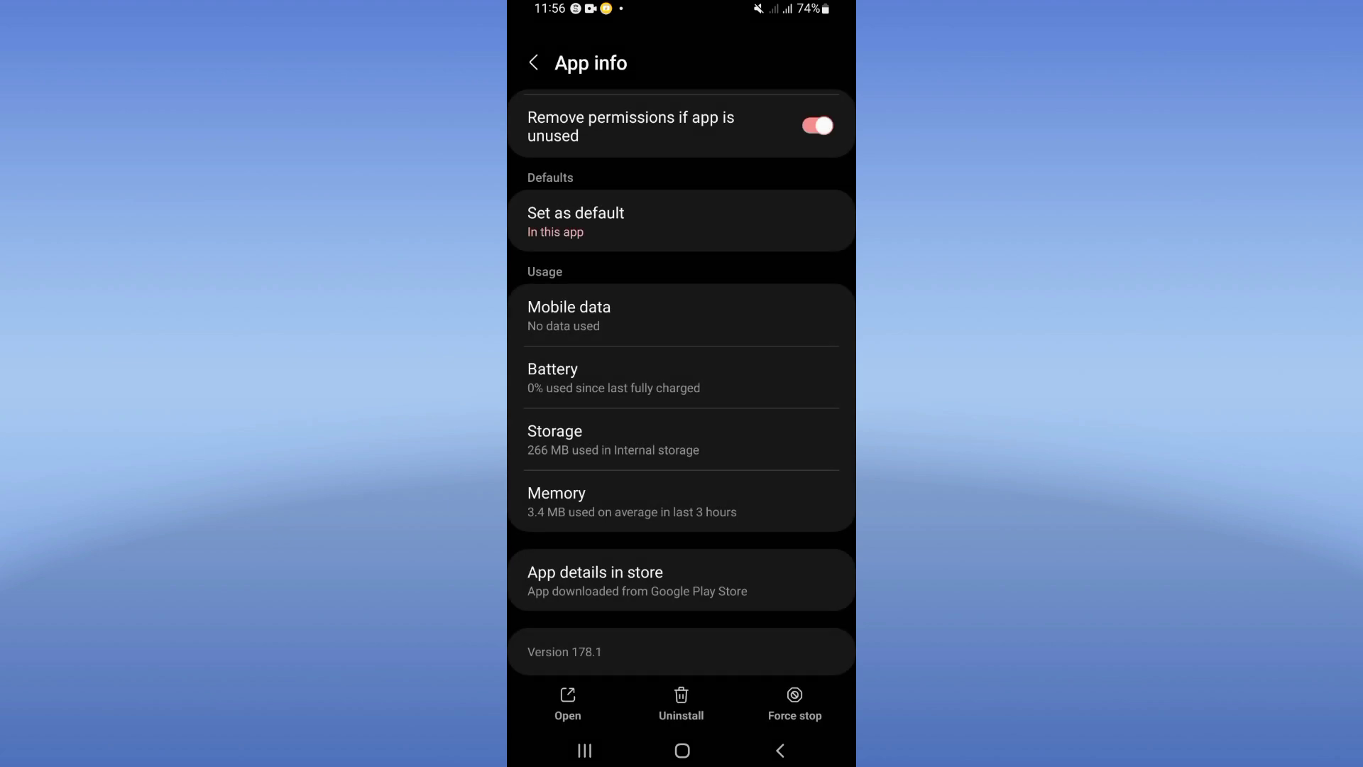
{"action": "left_click", "coordinate": [682, 750]}
{"action": "left_click_drag", "start_coordinate": [681, 586], "coordinate": [682, 267]}
{"action": "mouse_move", "coordinate": [518, 436]}
{"action": "left_mouse_down"}
{"action": "mouse_move", "coordinate": [799, 111]}
{"action": "mouse_move", "coordinate": [836, 144]}
{"action": "left_mouse_up"}
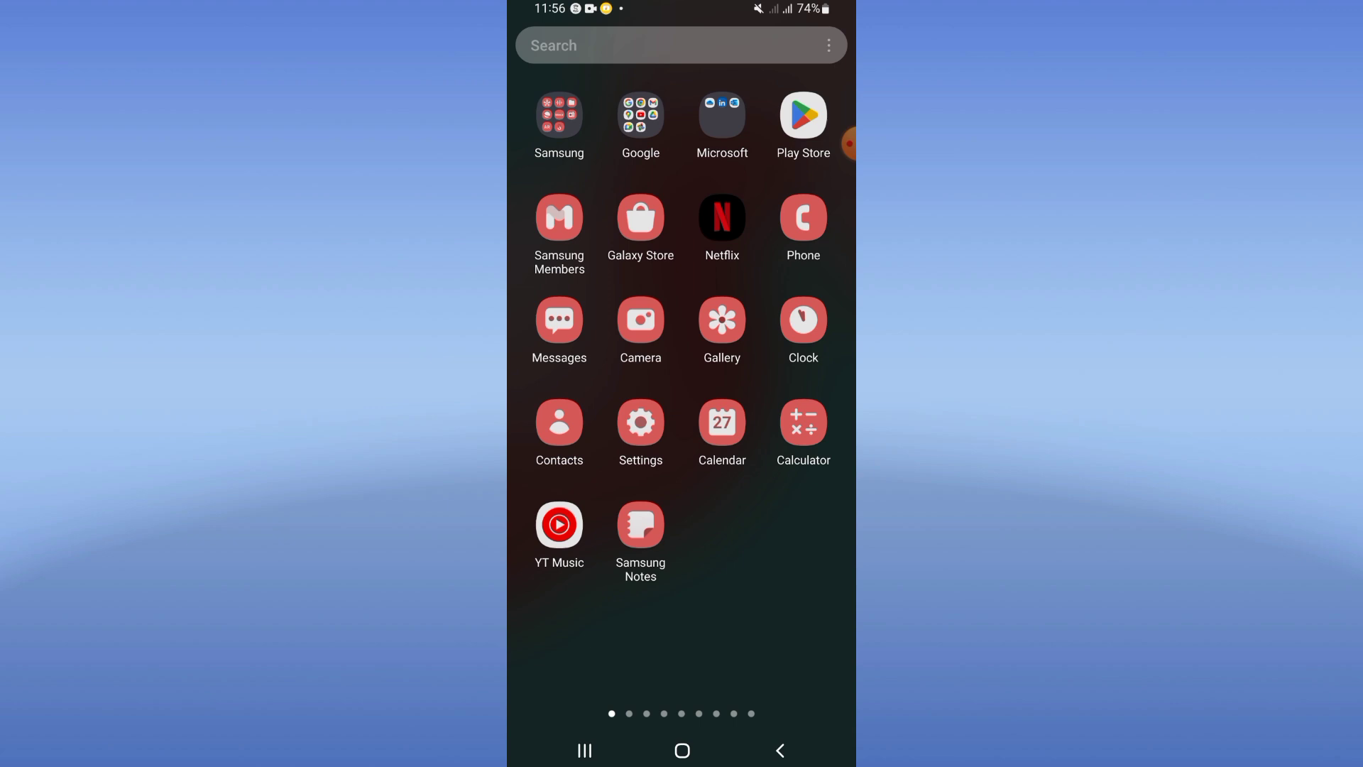
Close the app drawer, then open and dismiss the power menu.
{"action": "key", "text": "Escape"}
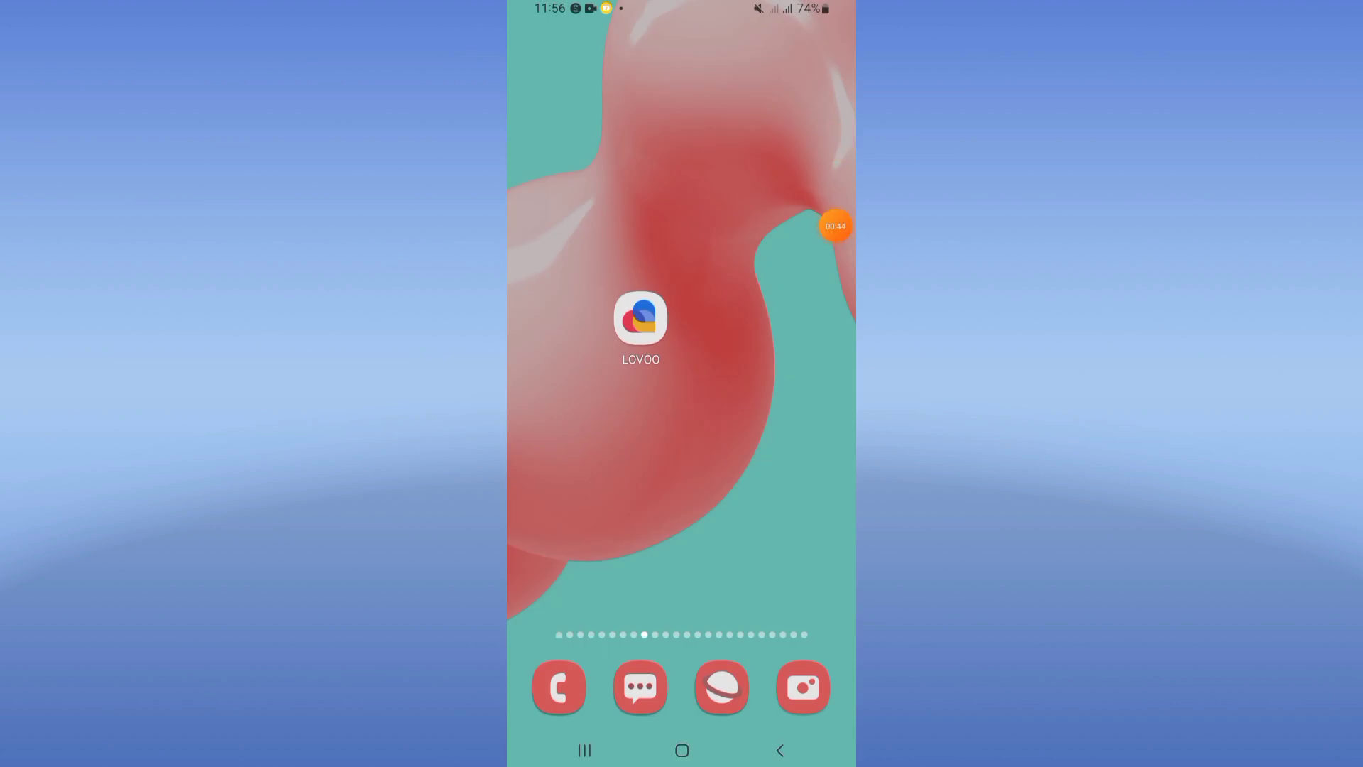
{"action": "key", "text": "XF86PowerOff"}
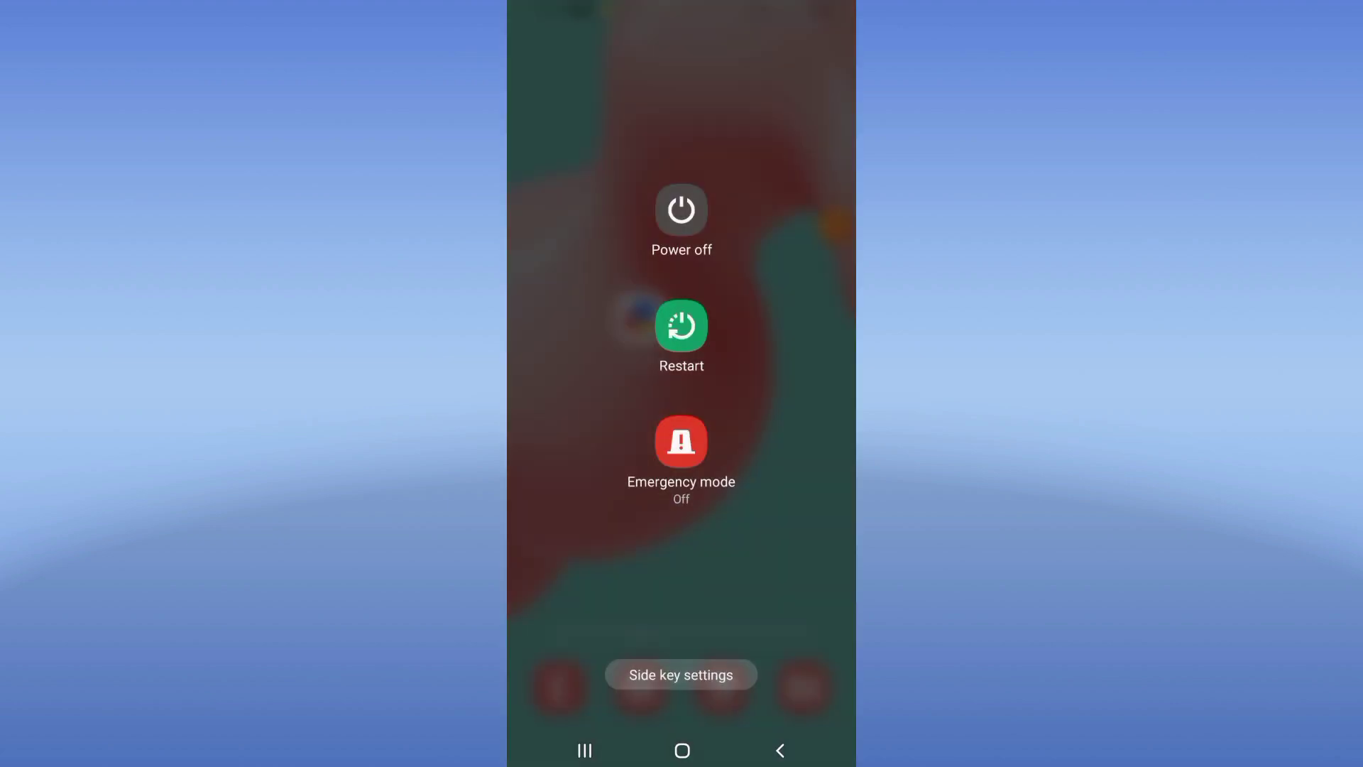
{"action": "key", "text": "Escape"}
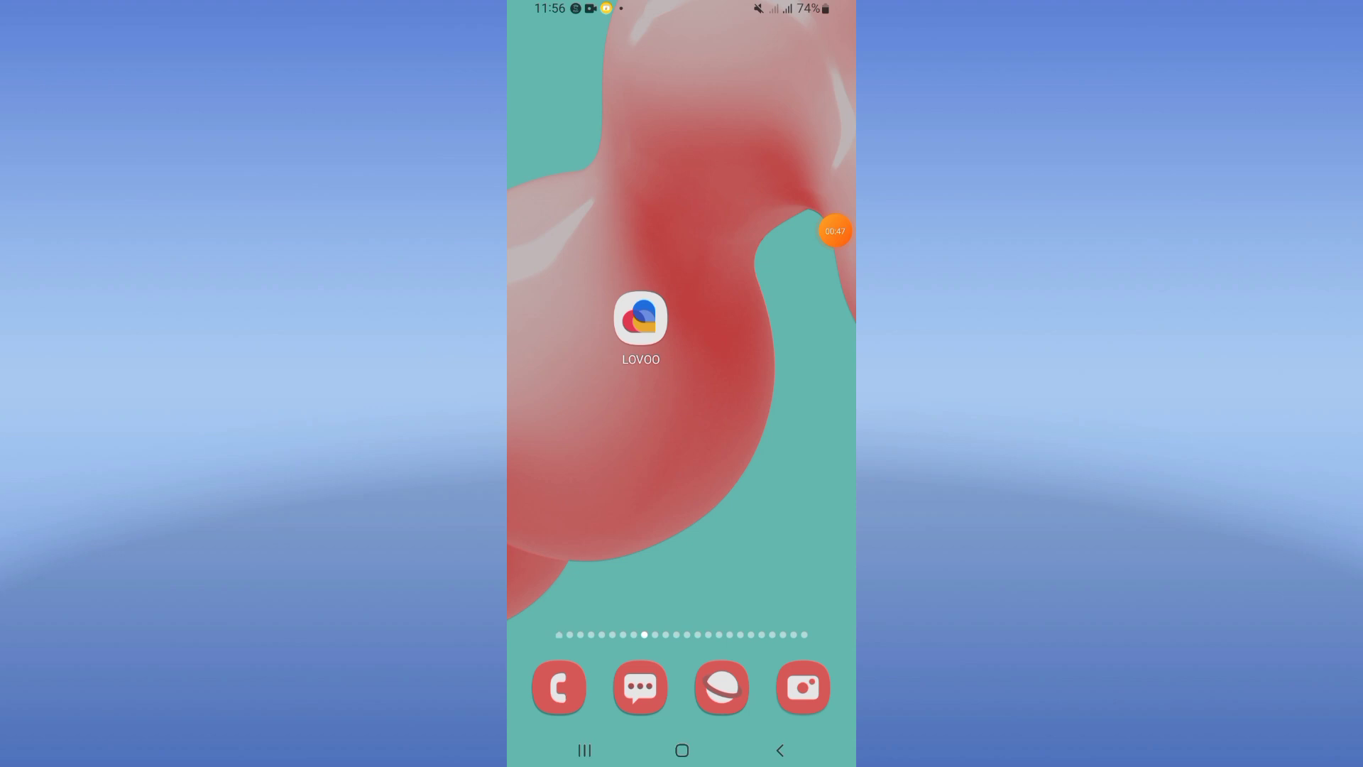